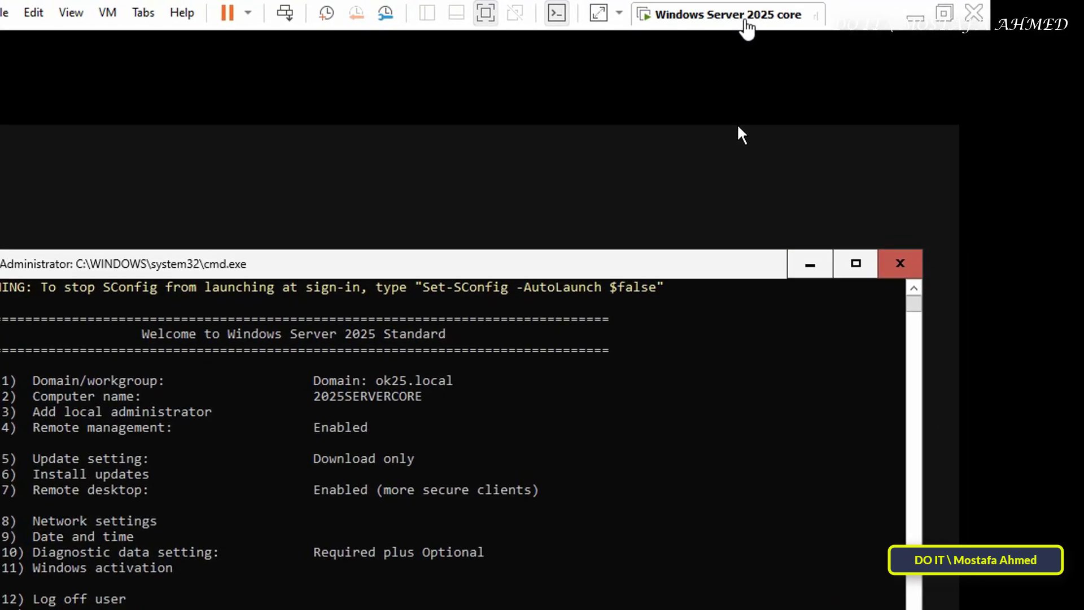
Choose Install VMware Tools from the 'Windows Server 2025 core' tab's context menu.
{"action": "right_click", "coordinate": [779, 13]}
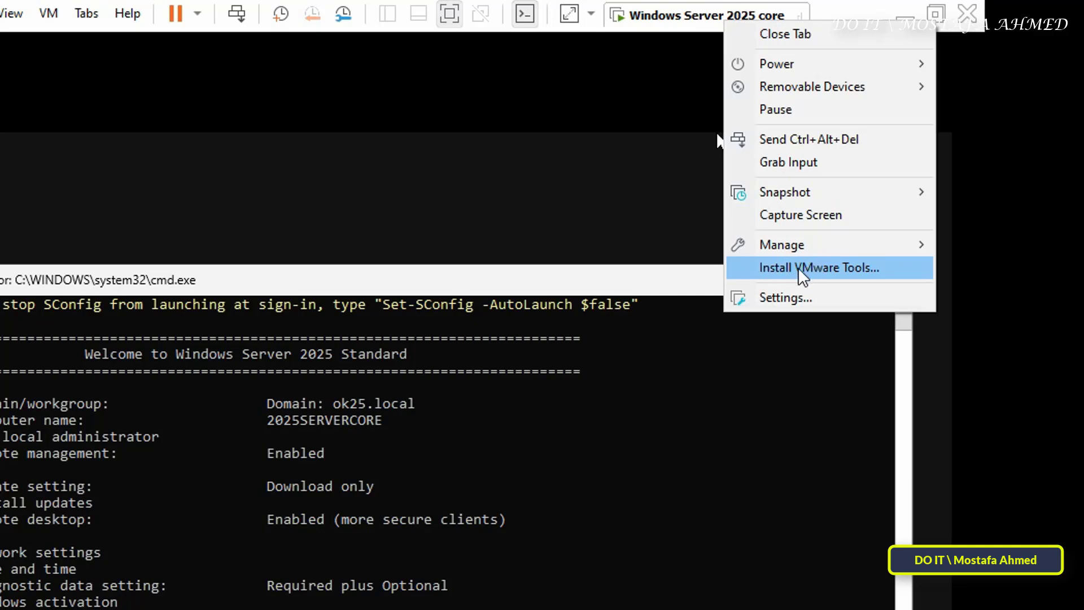
{"action": "left_click", "coordinate": [835, 272]}
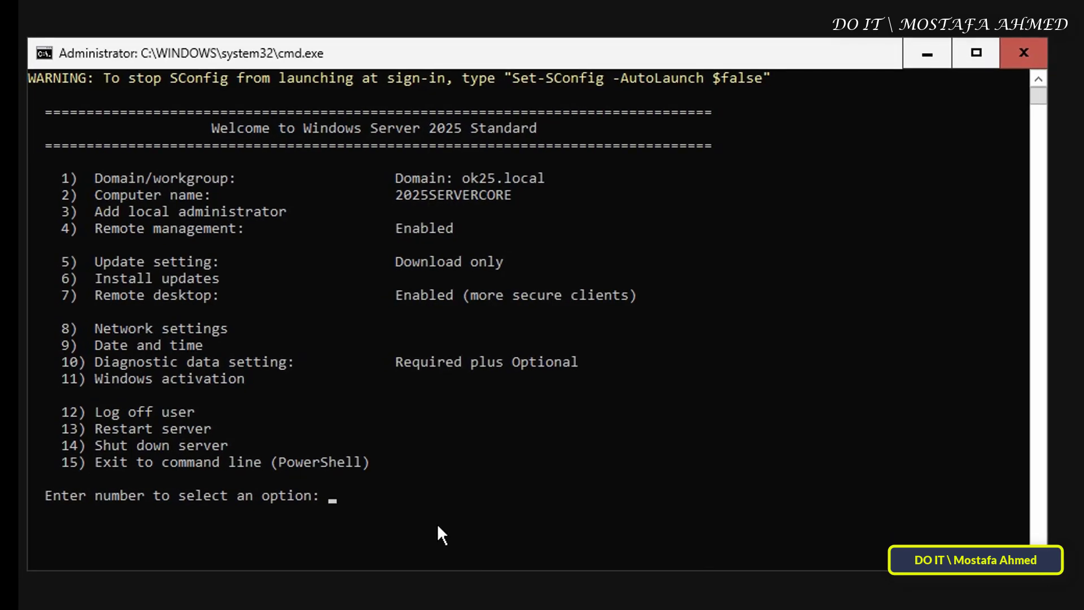
Exit SConfig with option 15 to reach the PowerShell prompt.
{"action": "left_click", "coordinate": [437, 523]}
{"action": "type", "text": "15"}
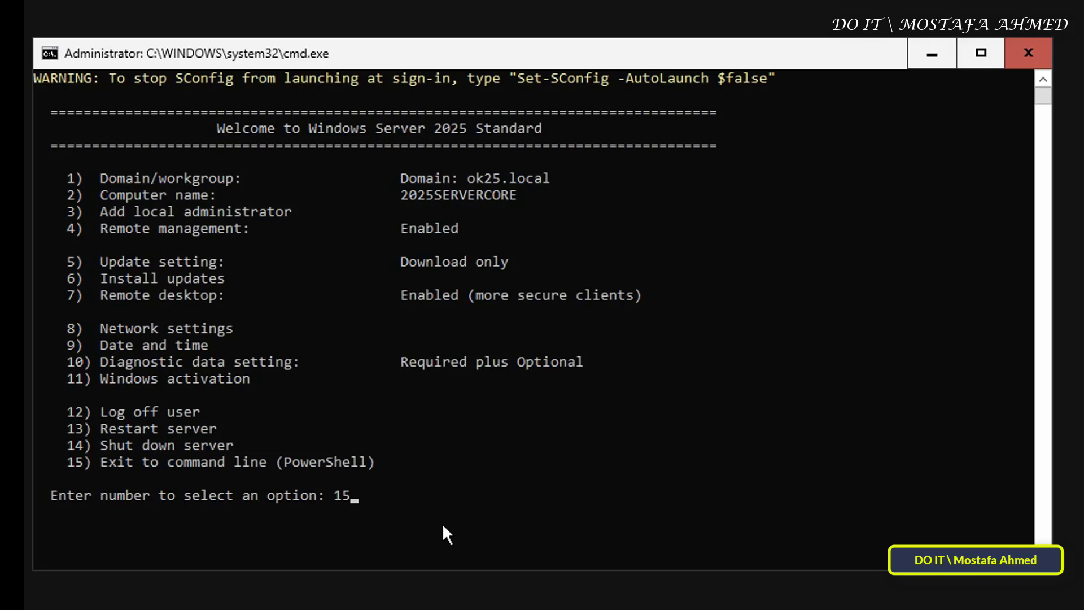
{"action": "key", "text": "Return"}
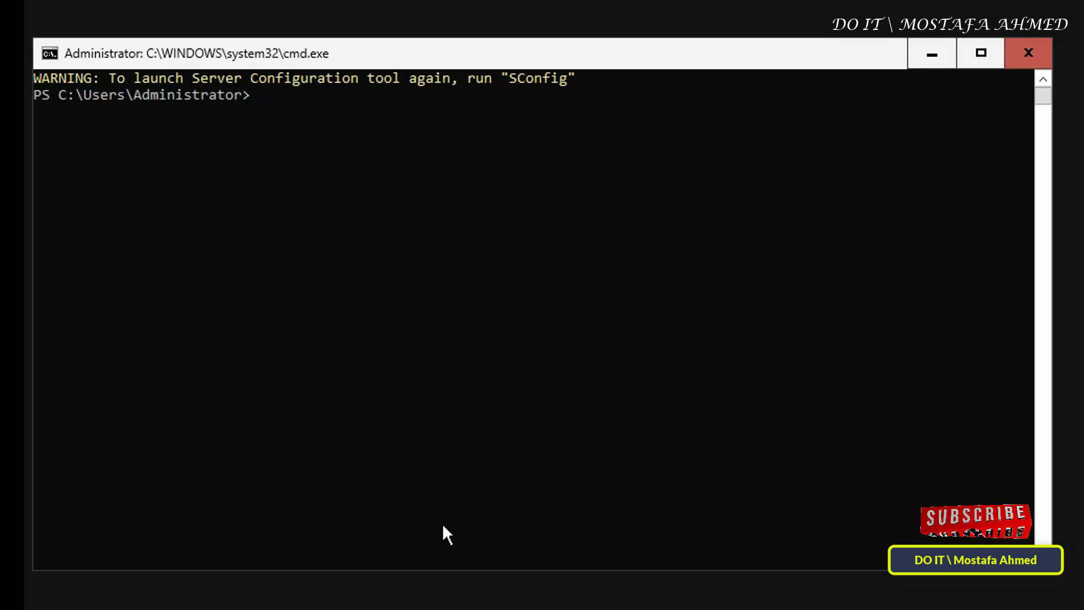
Switch to drive D:, list its files with dir, and run .\setup64.exe.
{"action": "type", "text": "cd "}
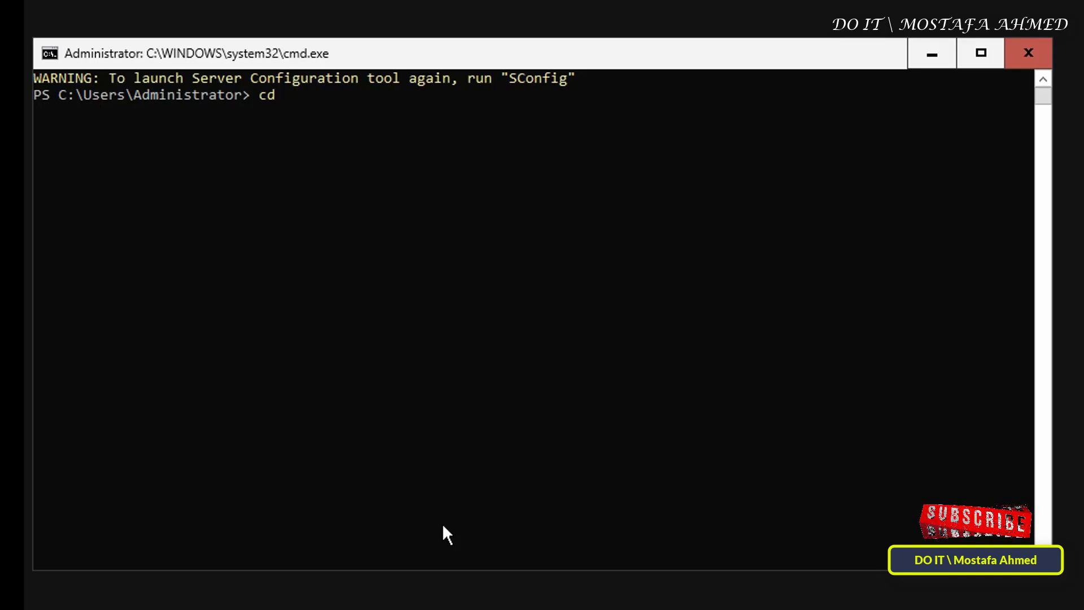
{"action": "type", "text": "d:"}
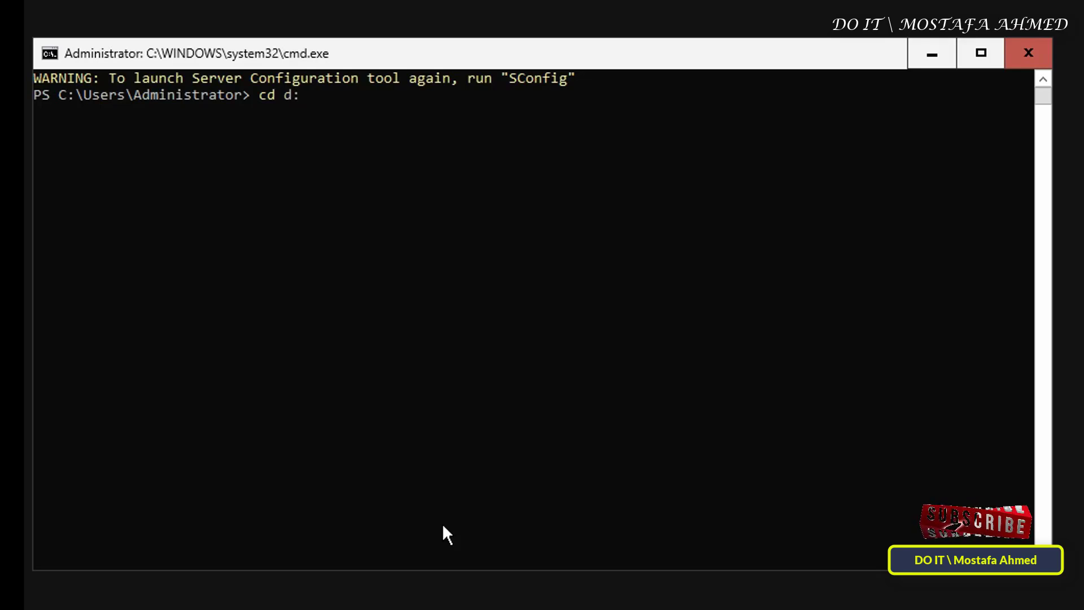
{"action": "key", "text": "Return"}
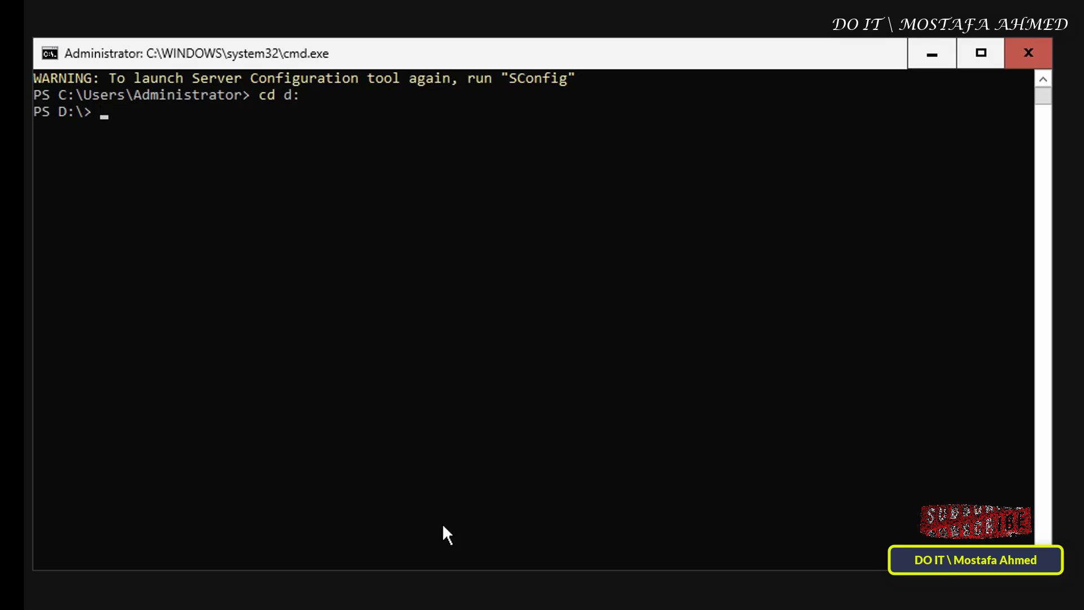
{"action": "type", "text": "dir"}
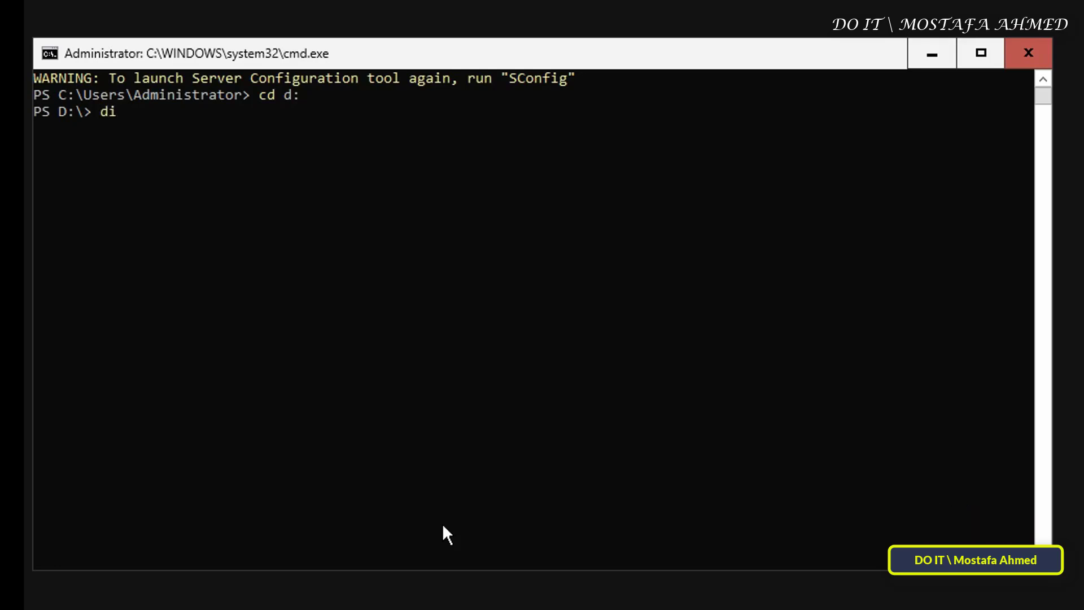
{"action": "key", "text": "Return"}
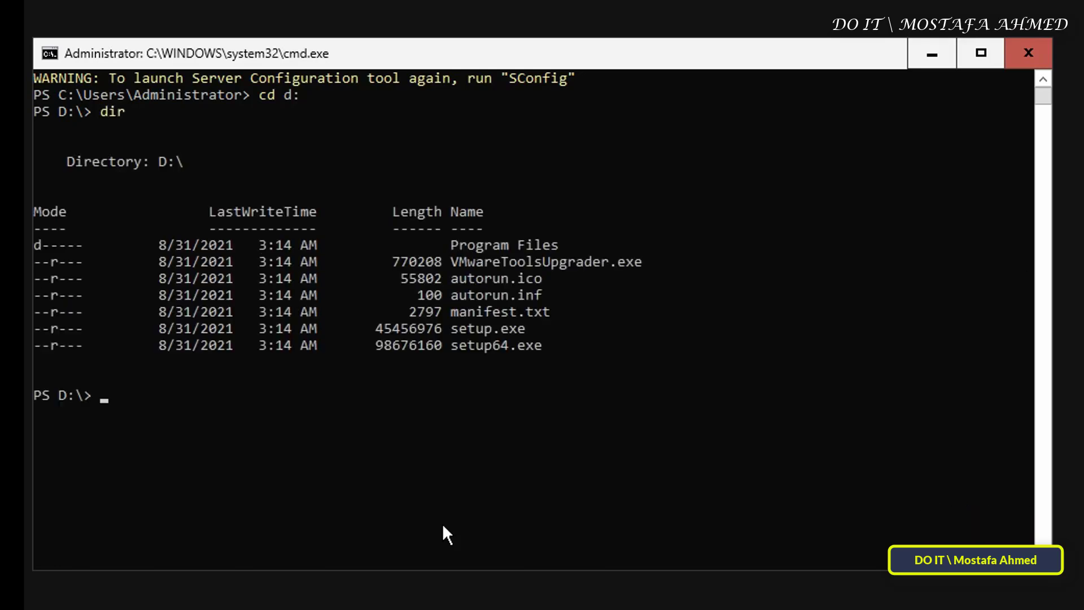
{"action": "left_click_drag", "start_coordinate": [378, 339], "coordinate": [534, 350]}
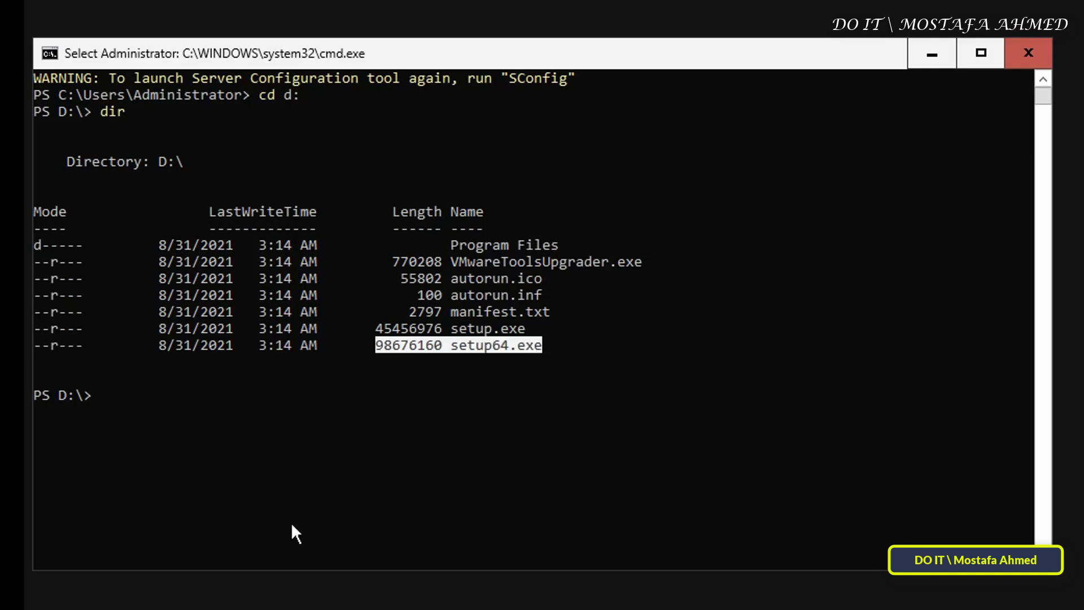
{"action": "type", "text": ".\\setup64.exe"}
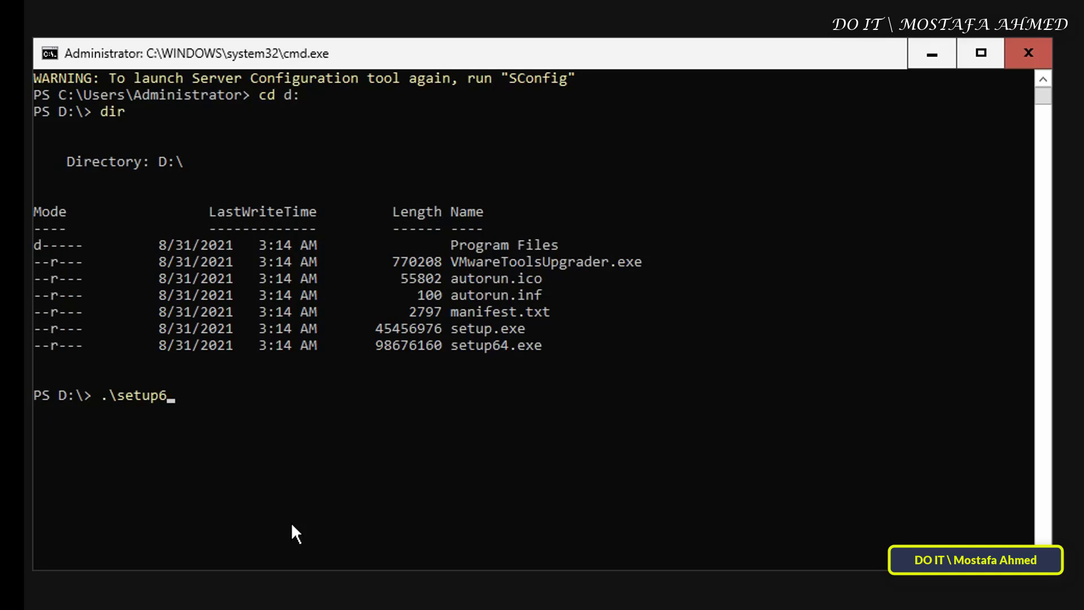
{"action": "key", "text": "Return"}
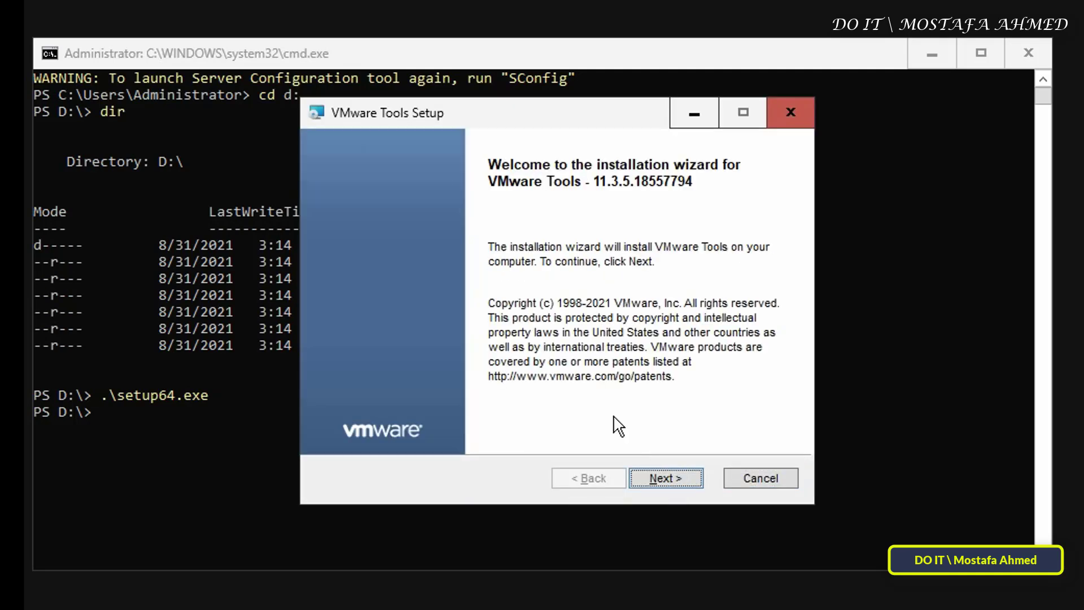
Move past the Welcome page and continue with the Typical setup type.
{"action": "left_click", "coordinate": [672, 484]}
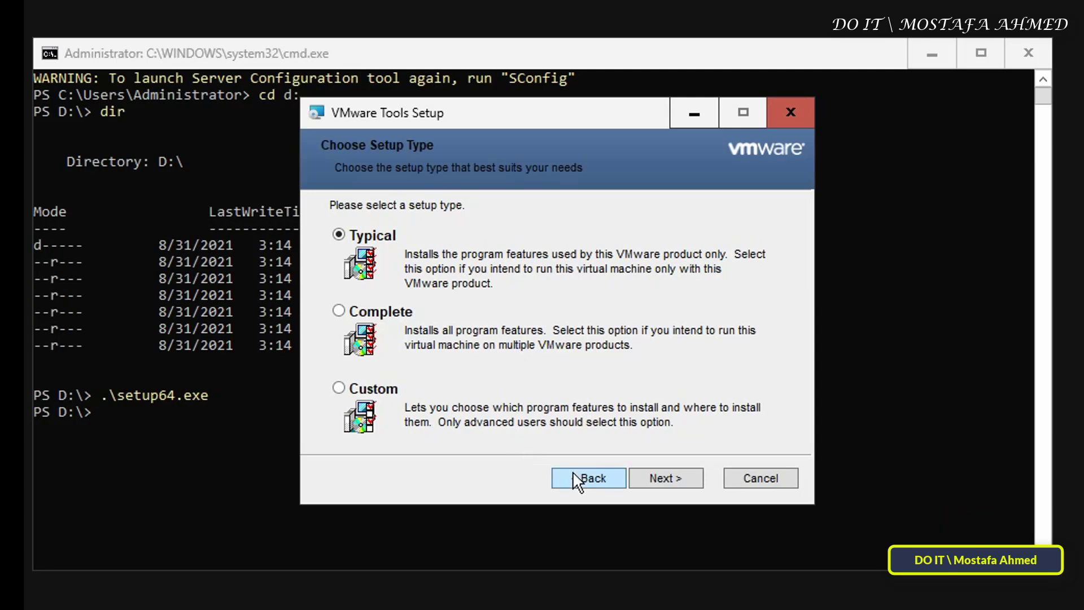
{"action": "left_click", "coordinate": [653, 476]}
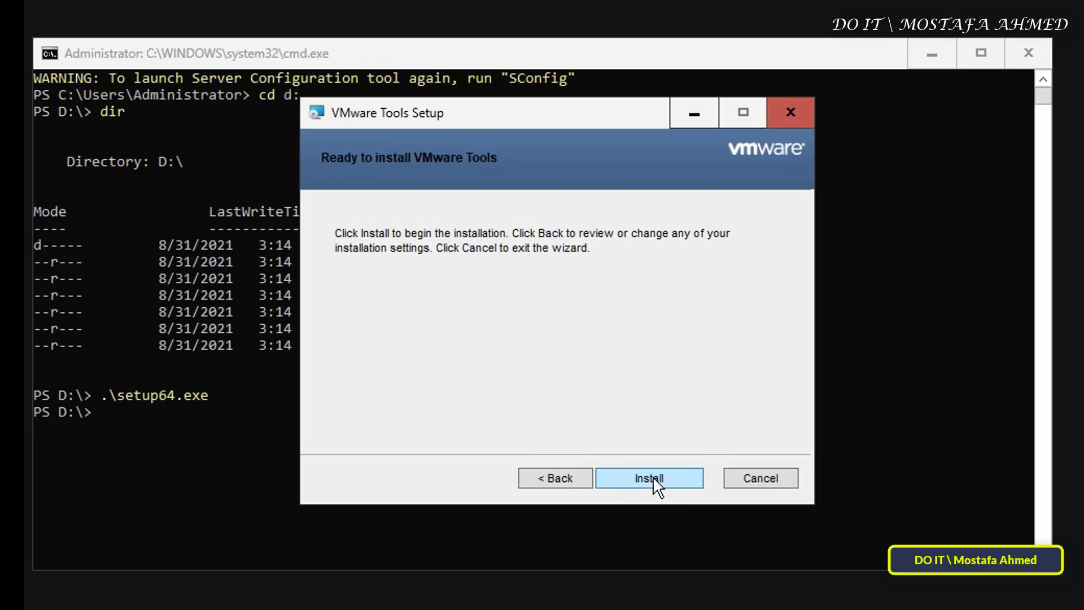
Install VMware Tools, finish the wizard, and accept restarting the server now.
{"action": "left_click", "coordinate": [653, 476]}
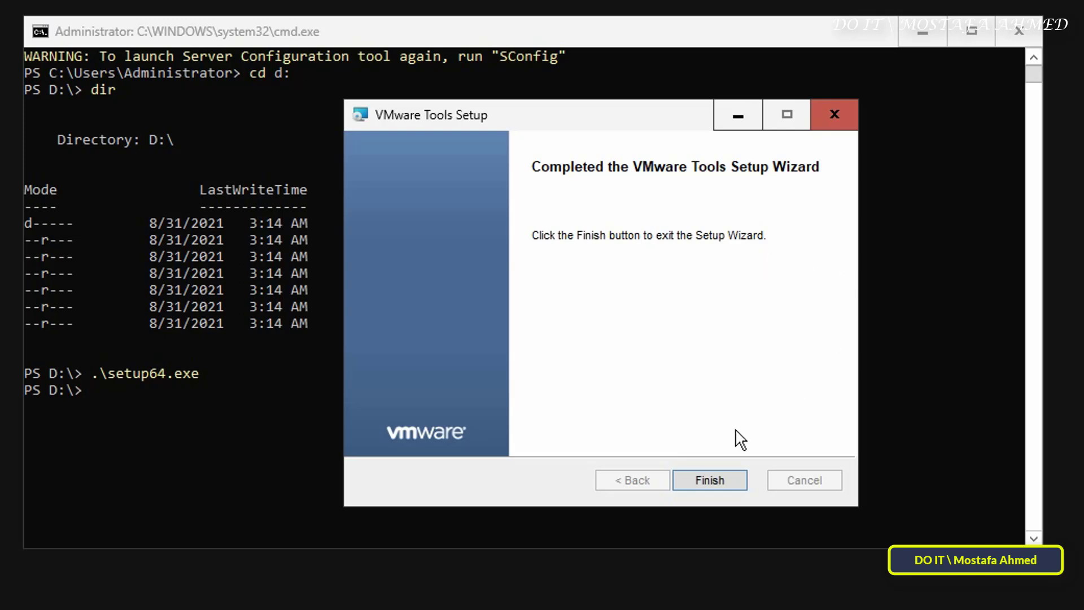
{"action": "left_click", "coordinate": [710, 481]}
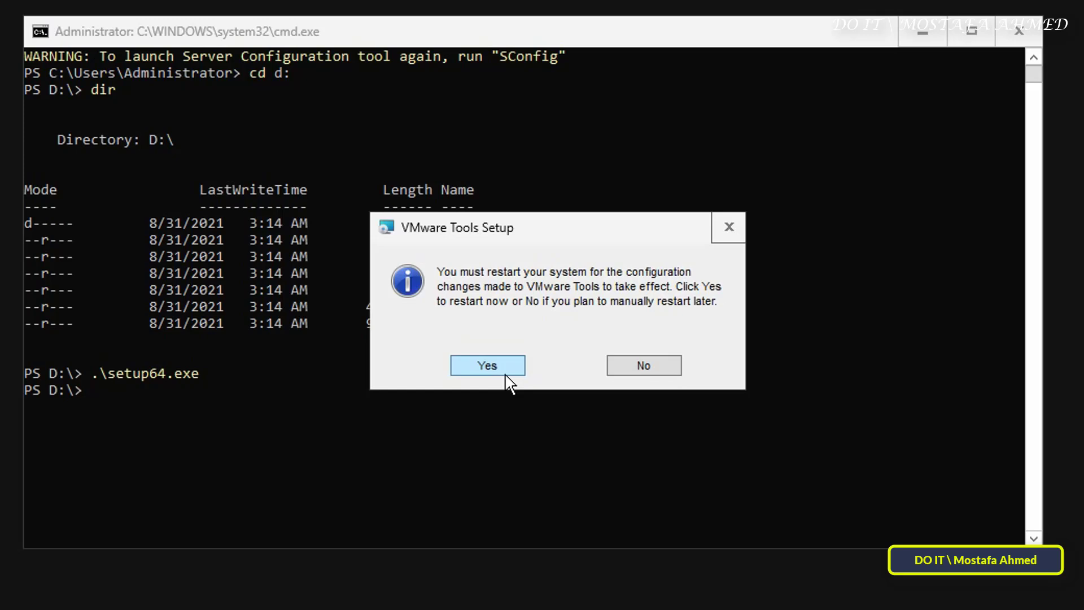
{"action": "left_click", "coordinate": [504, 373]}
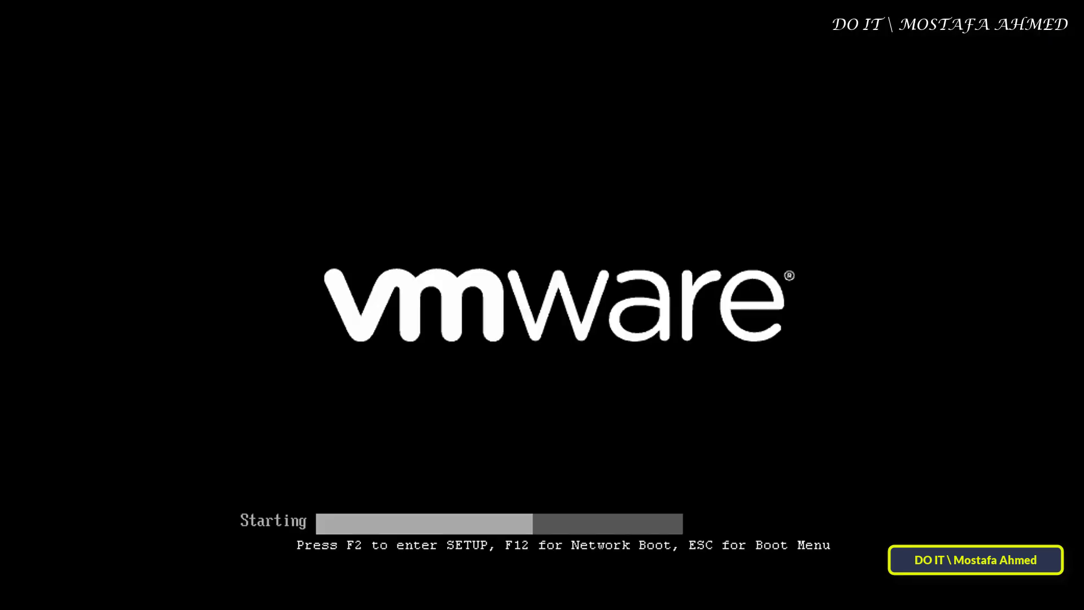
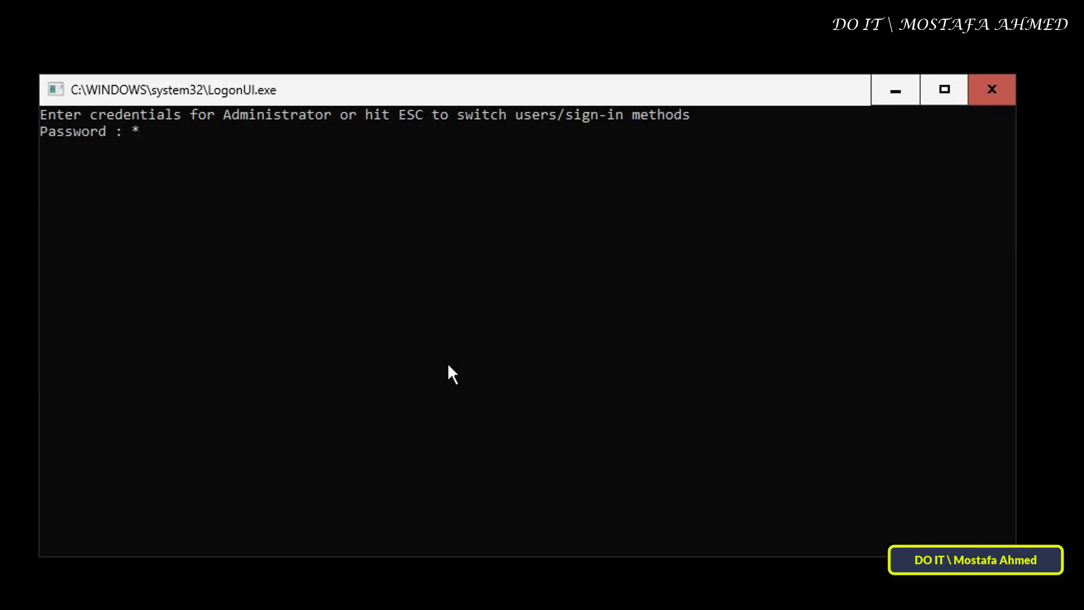
Sign in to the server console as Administrator with the account password.
{"action": "type", "text": "****************"}
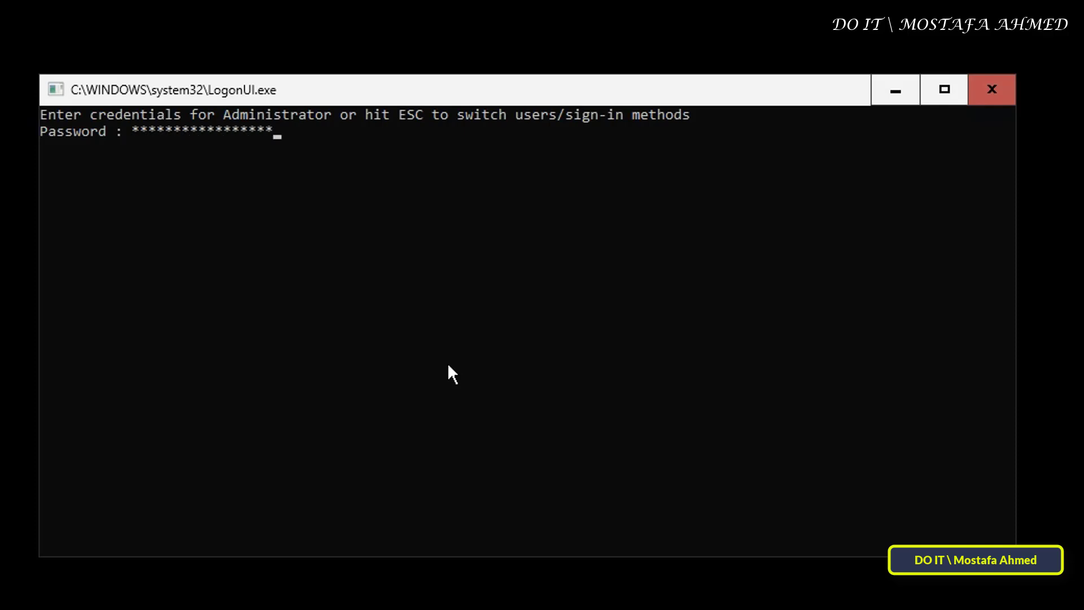
{"action": "type", "text": "****"}
{"action": "key", "text": "Return"}
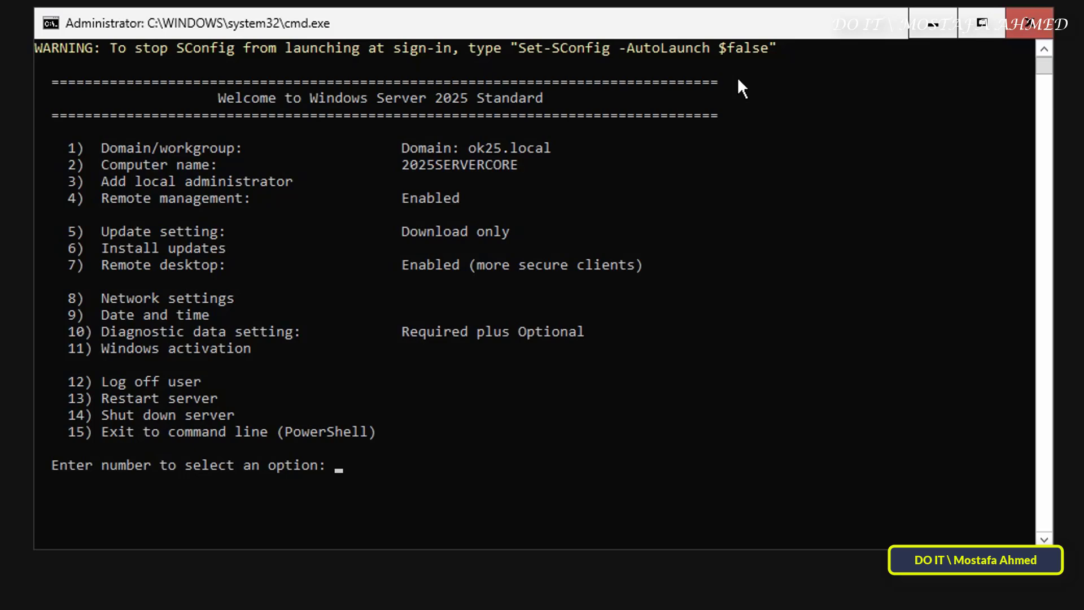
Exit SConfig with option 15, then run Get-Service -Name VMTools to confirm VMware Tools is Running.
{"action": "type", "text": "15"}
{"action": "key", "text": "Return"}
{"action": "type", "text": "Get"}
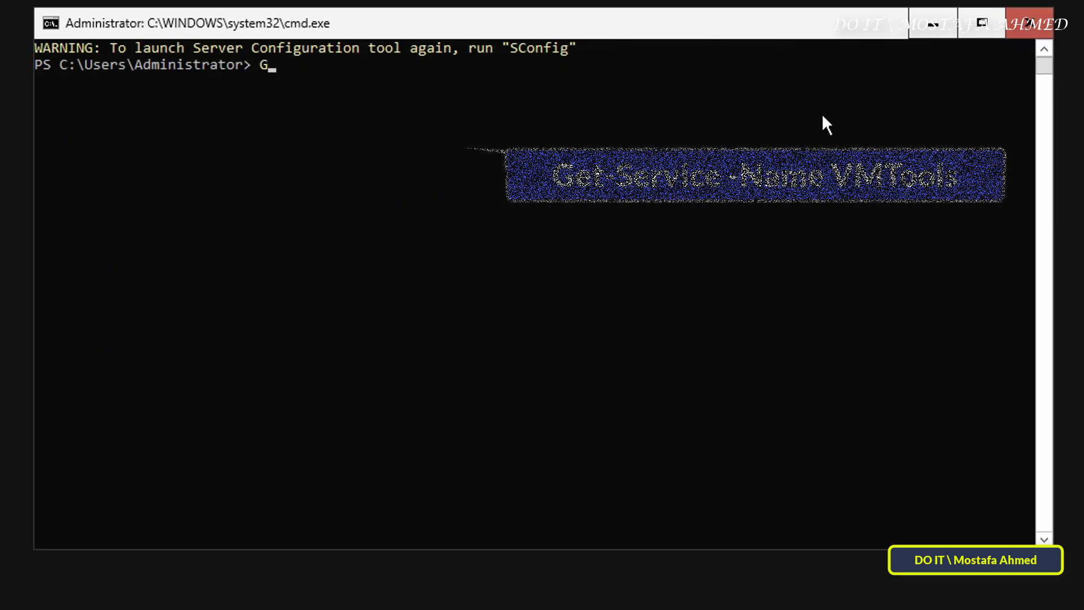
{"action": "type", "text": "-Se"}
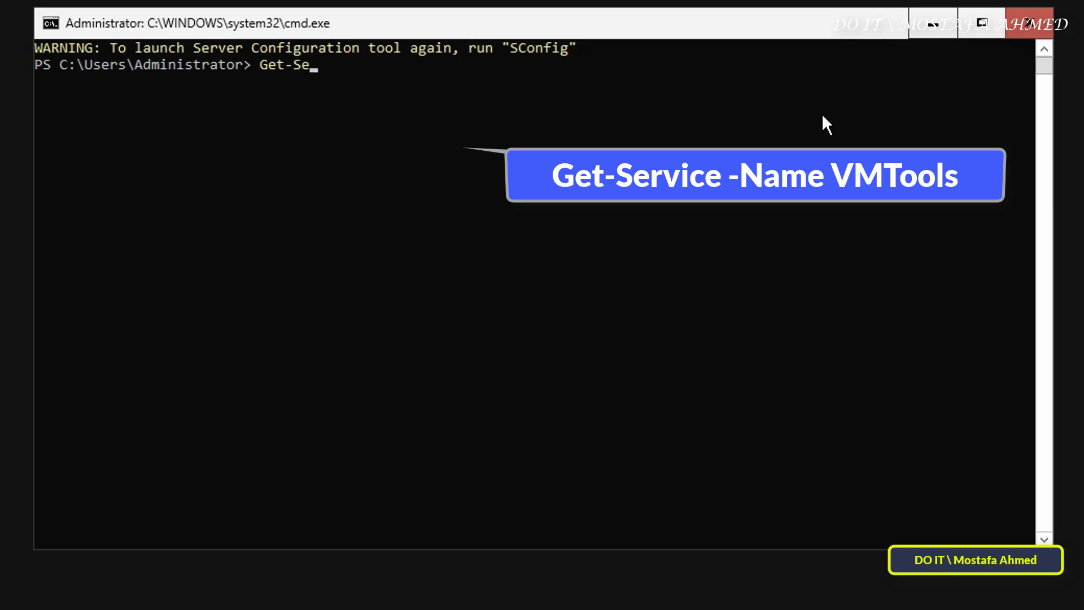
{"action": "type", "text": "rvice"}
{"action": "key", "text": "BackSpace"}
{"action": "key", "text": "BackSpace"}
{"action": "type", "text": "-Name VM"}
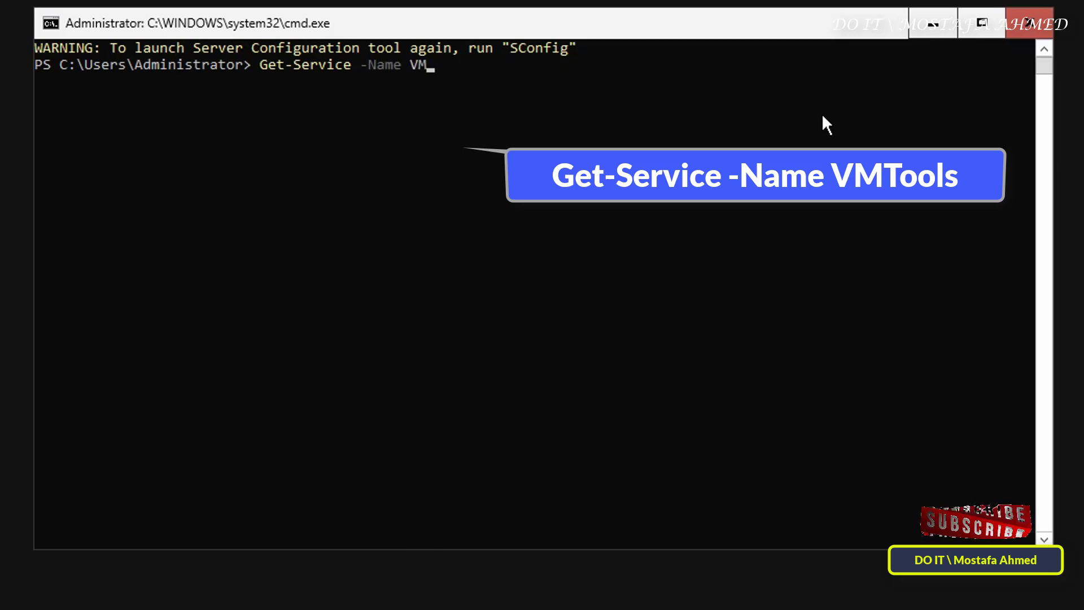
{"action": "type", "text": "Tools"}
{"action": "key", "text": "Return"}
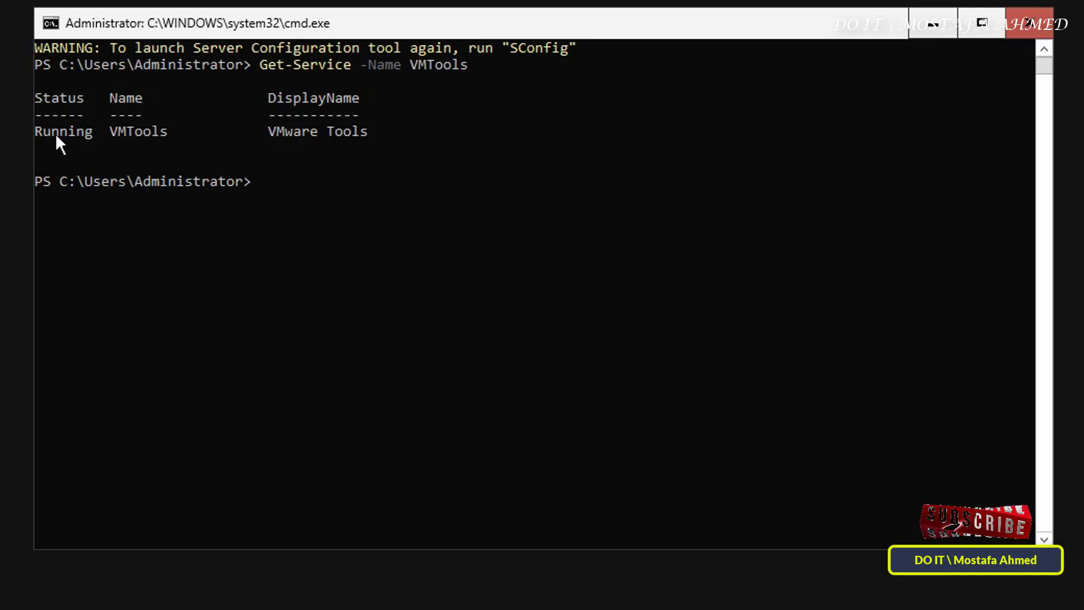
{"action": "left_click_drag", "start_coordinate": [79, 133], "coordinate": [48, 135]}
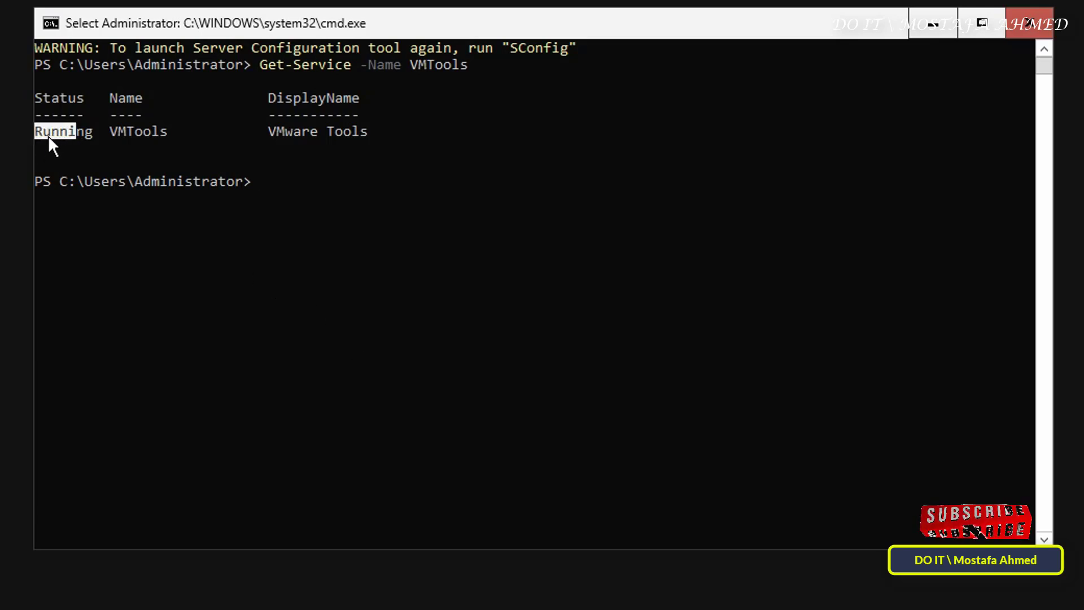
{"action": "left_click", "coordinate": [98, 136]}
{"action": "left_click_drag", "start_coordinate": [361, 141], "coordinate": [263, 136]}
{"action": "left_click", "coordinate": [372, 140]}
{"action": "left_click", "coordinate": [277, 140]}
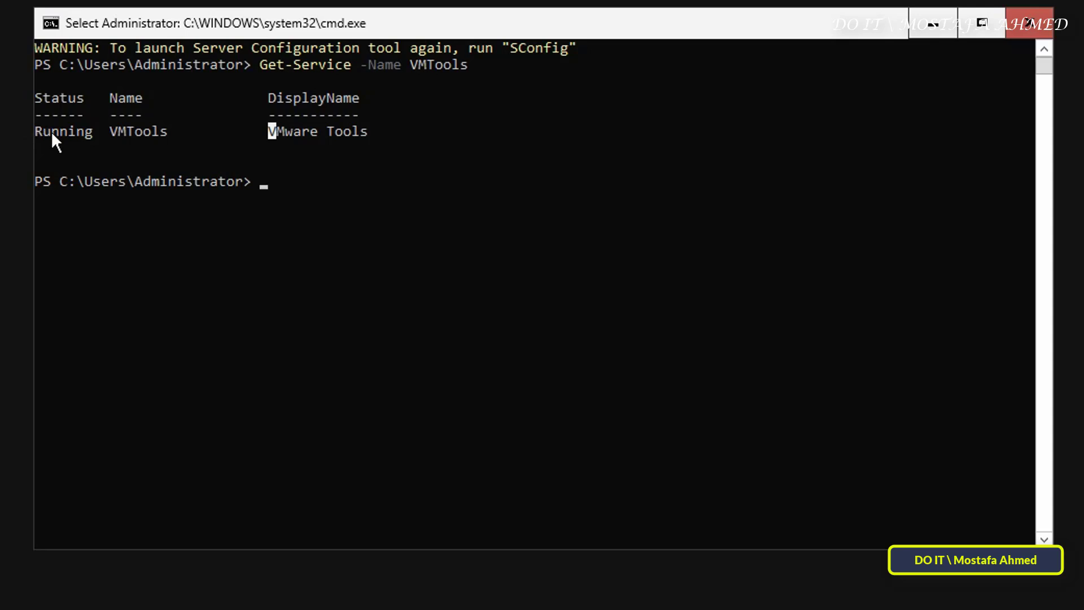
{"action": "left_click_drag", "start_coordinate": [37, 116], "coordinate": [373, 133]}
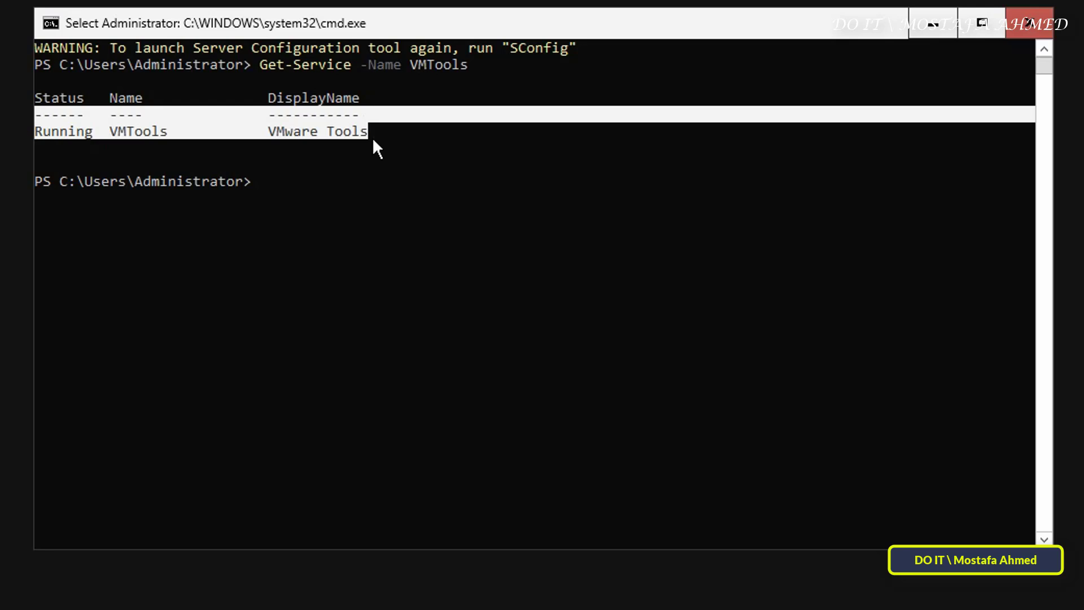
{"action": "left_click", "coordinate": [373, 141]}
{"action": "left_click", "coordinate": [326, 430]}
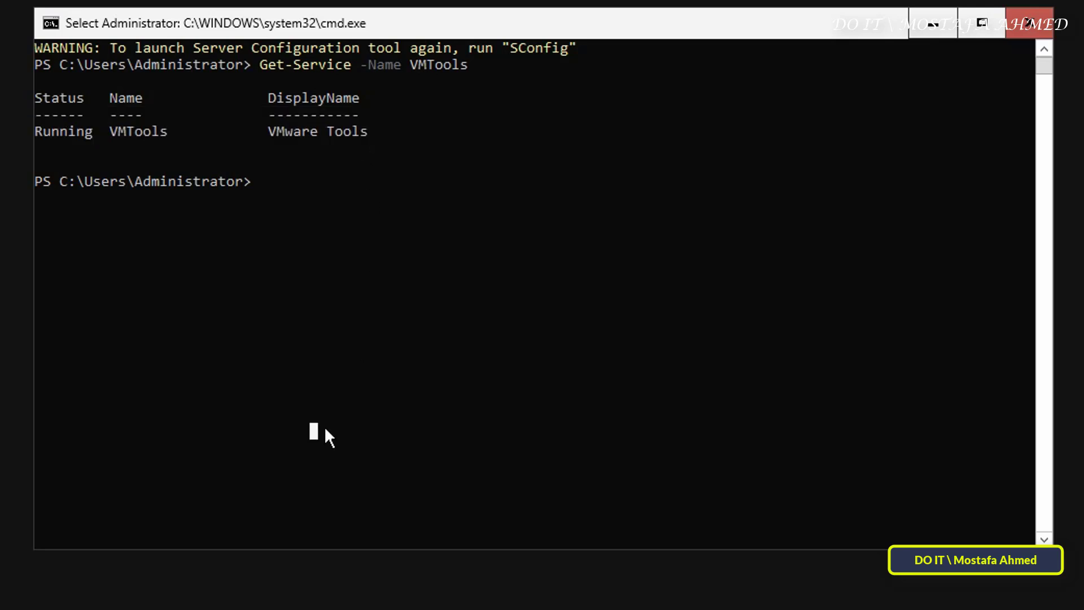
{"action": "left_click", "coordinate": [267, 178]}
{"action": "left_click", "coordinate": [279, 218]}
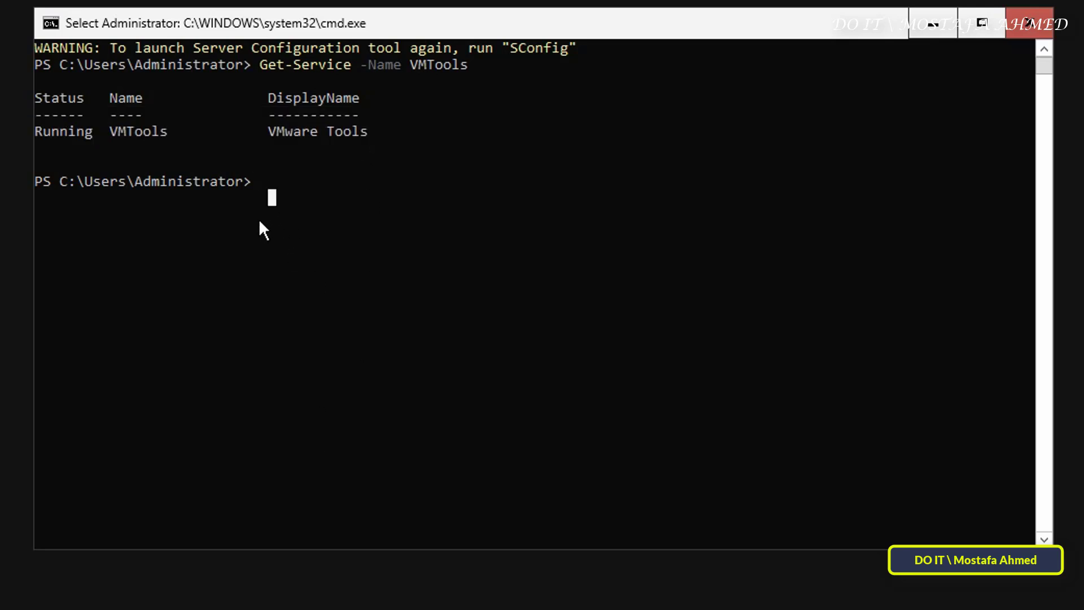